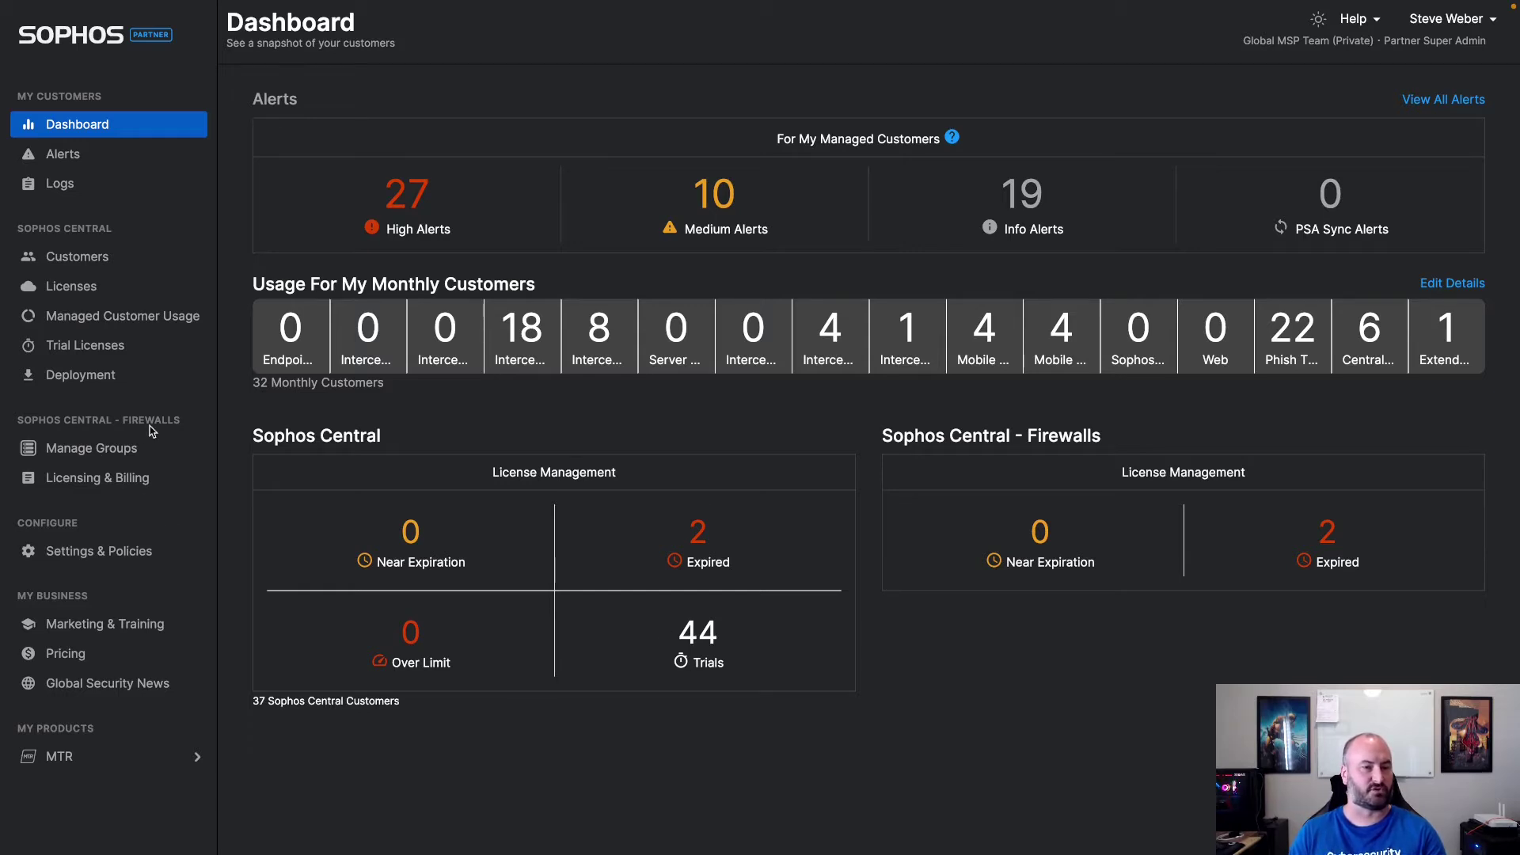
- Go to Manage Groups to list the managed firewall group templates
left_click(95, 451)
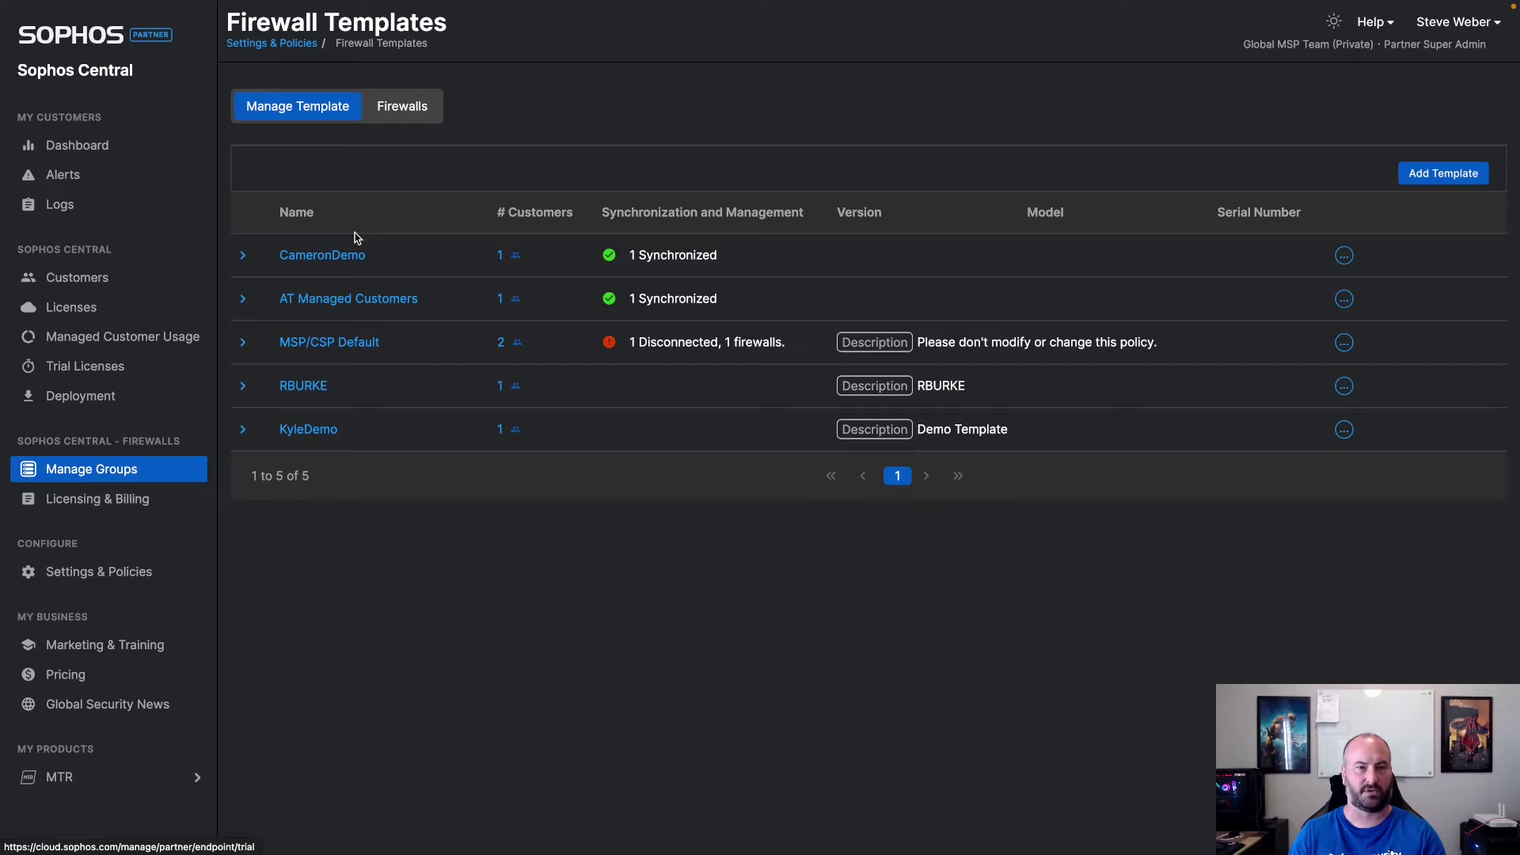
- Switch to the Firewalls inventory listing the customer firewalls
left_click(405, 113)
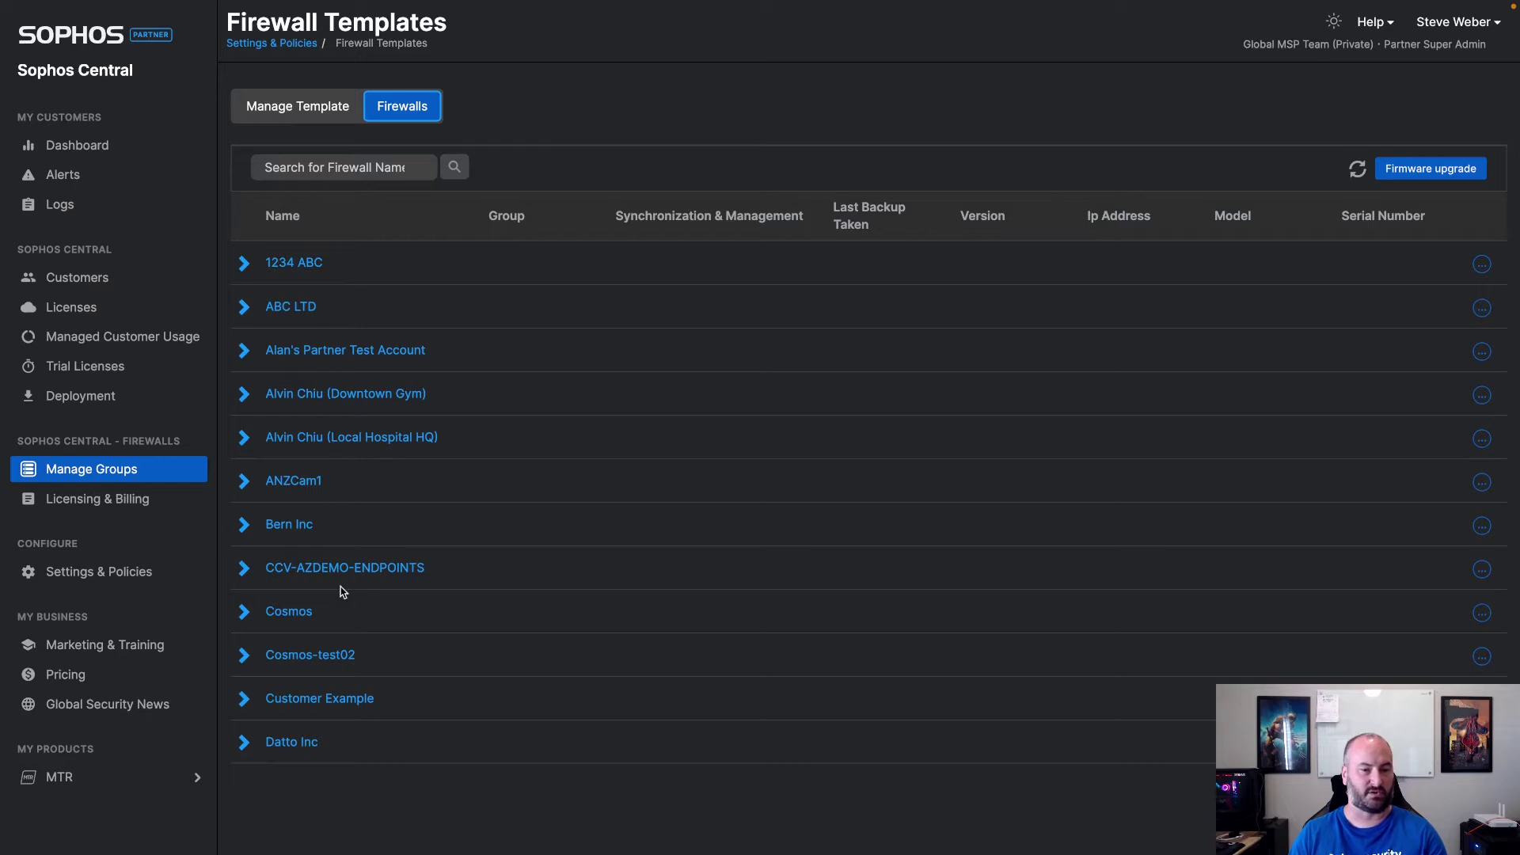
scroll(340, 590, "down", 3)
scroll(341, 591, "down", 2)
scroll(341, 591, "down", 2)
scroll(342, 590, "down", 2)
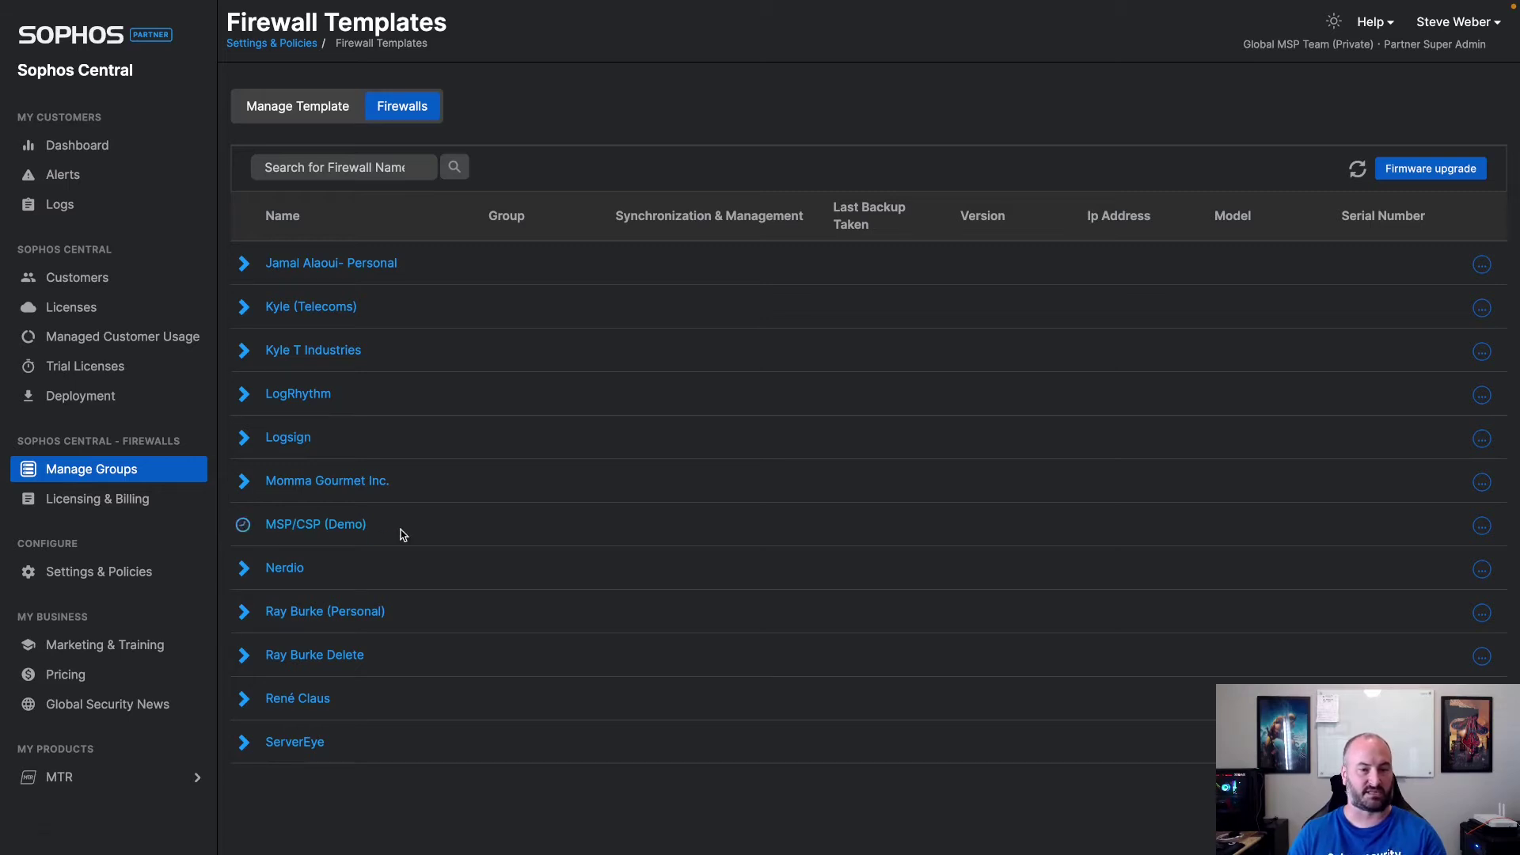
scroll(479, 542, "down", 2)
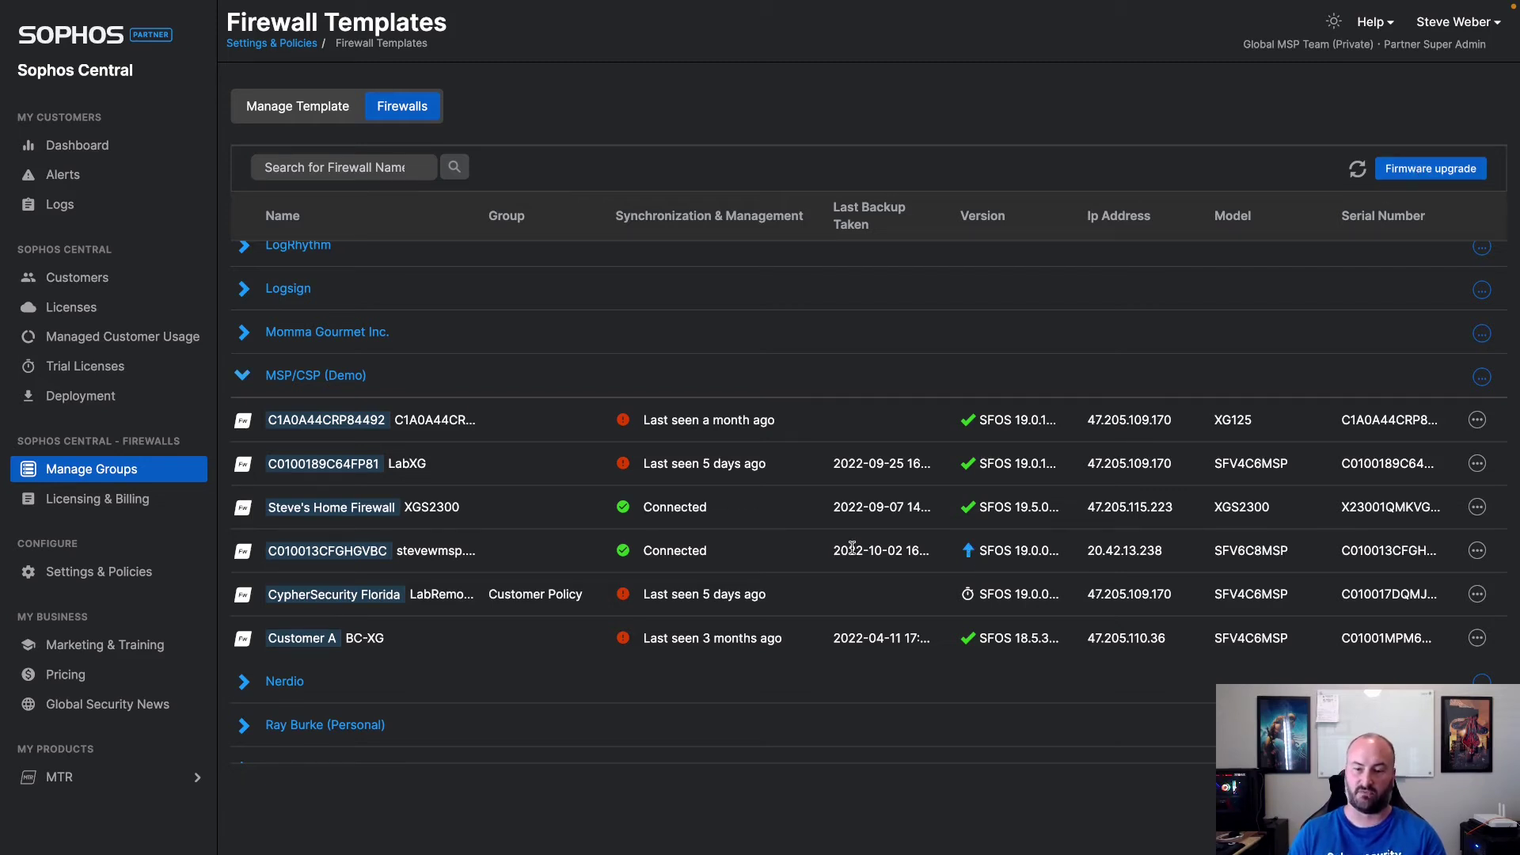
- Start a firmware upgrade and select firewall C010013CFGHGVBC for upgrade to 19.0.1.365
left_click(1421, 166)
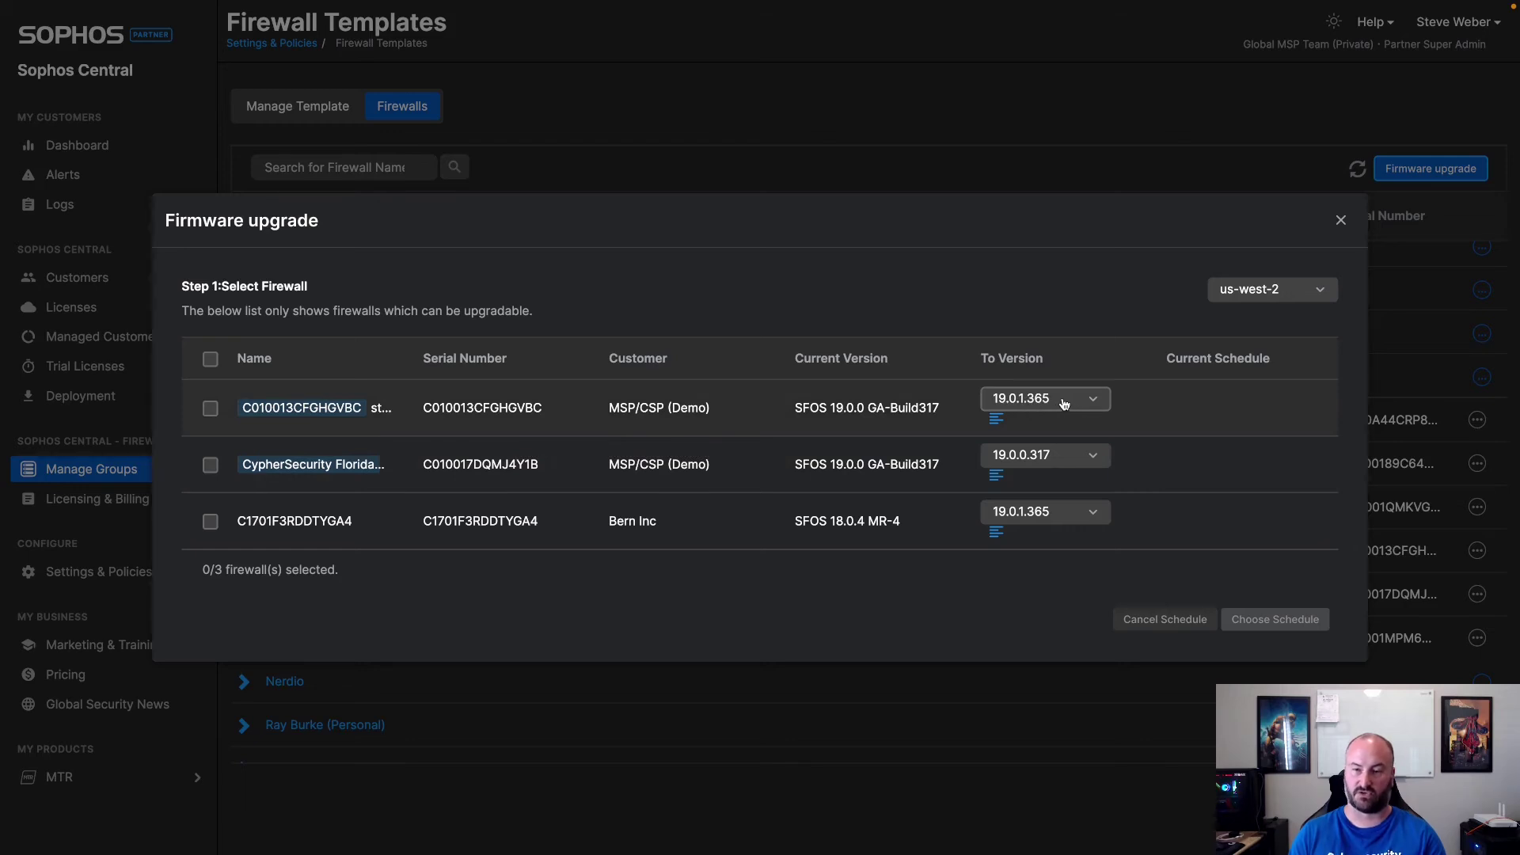
left_click(1092, 459)
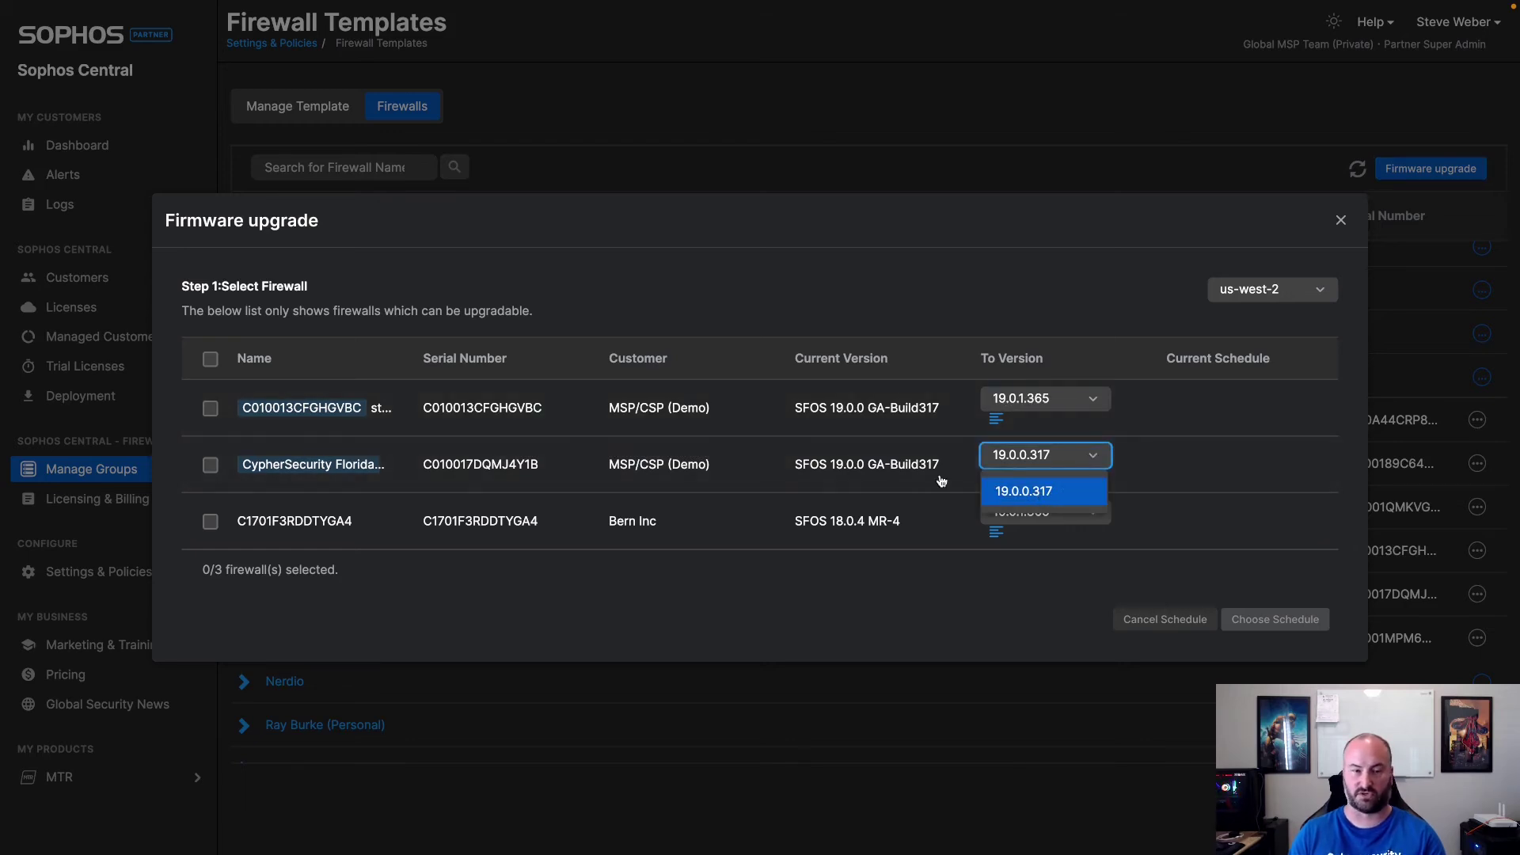
left_click(1196, 464)
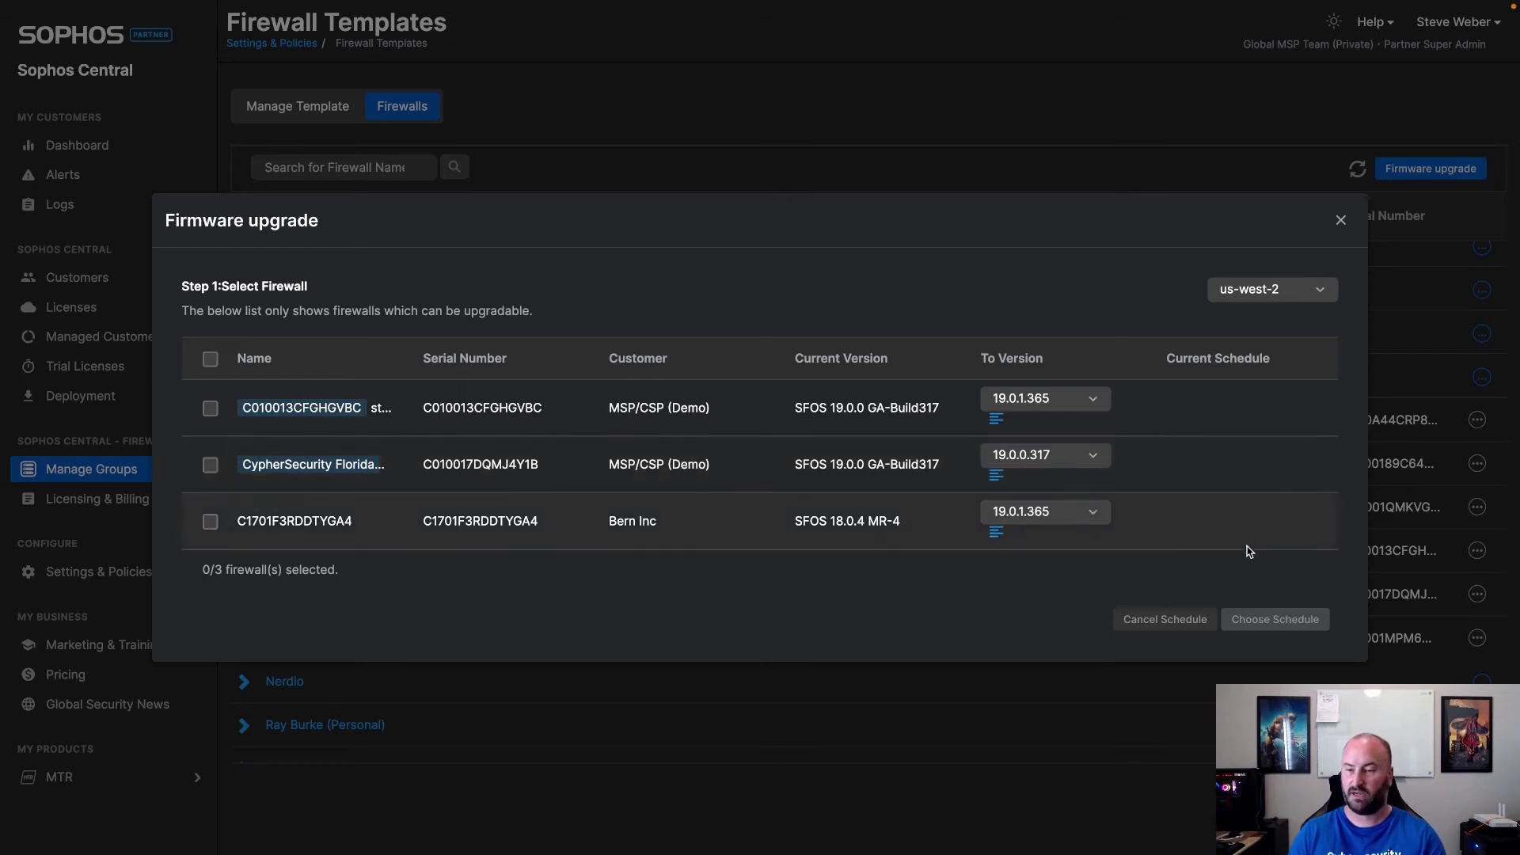
left_click(211, 409)
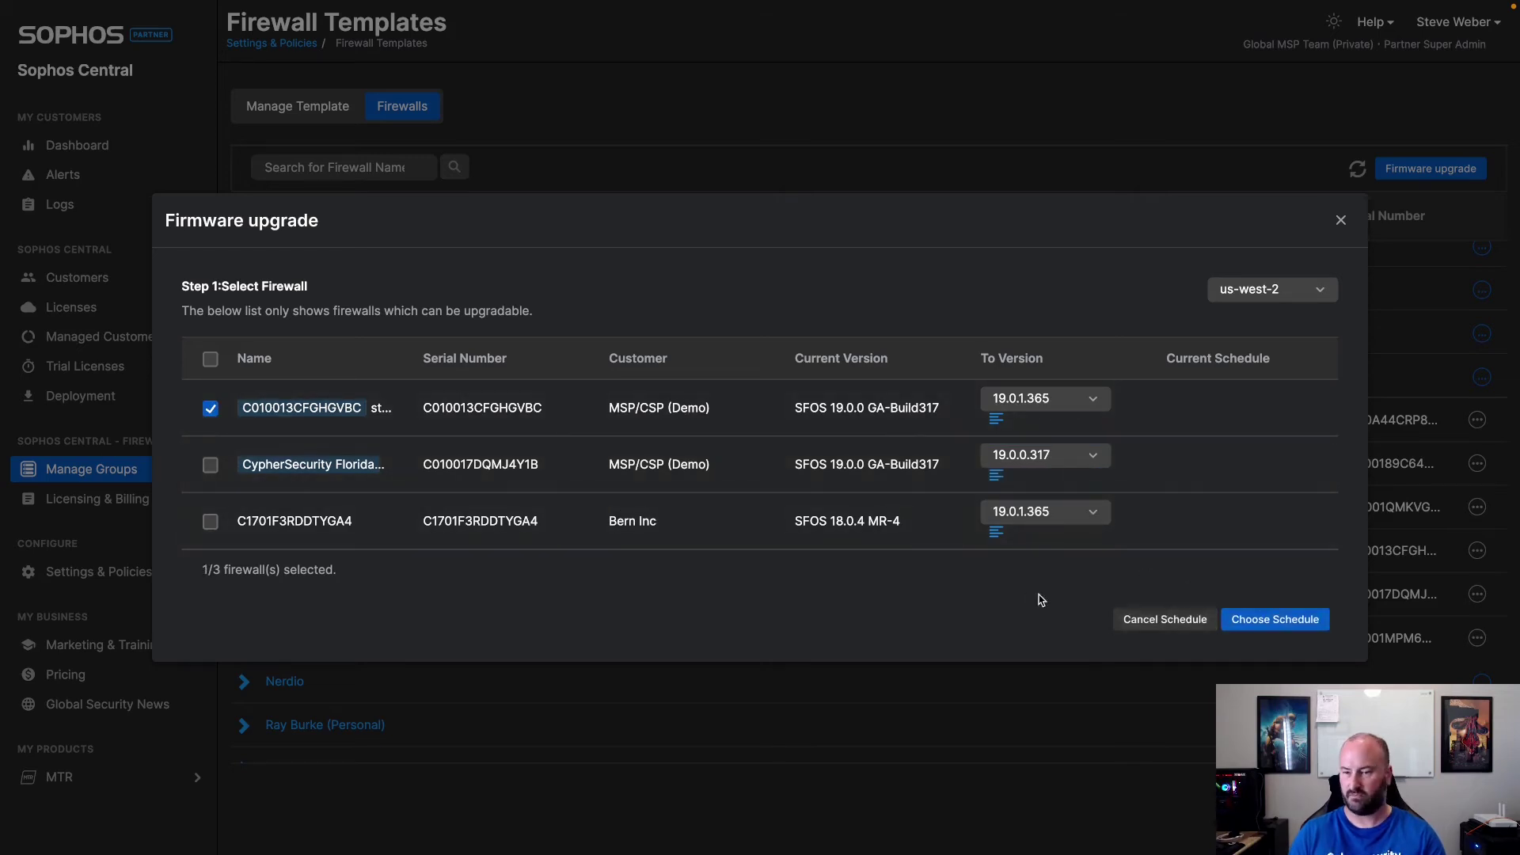
- Schedule the upgrade for a custom time of 08 Oct 2022, 11:03 PM
left_click(1272, 621)
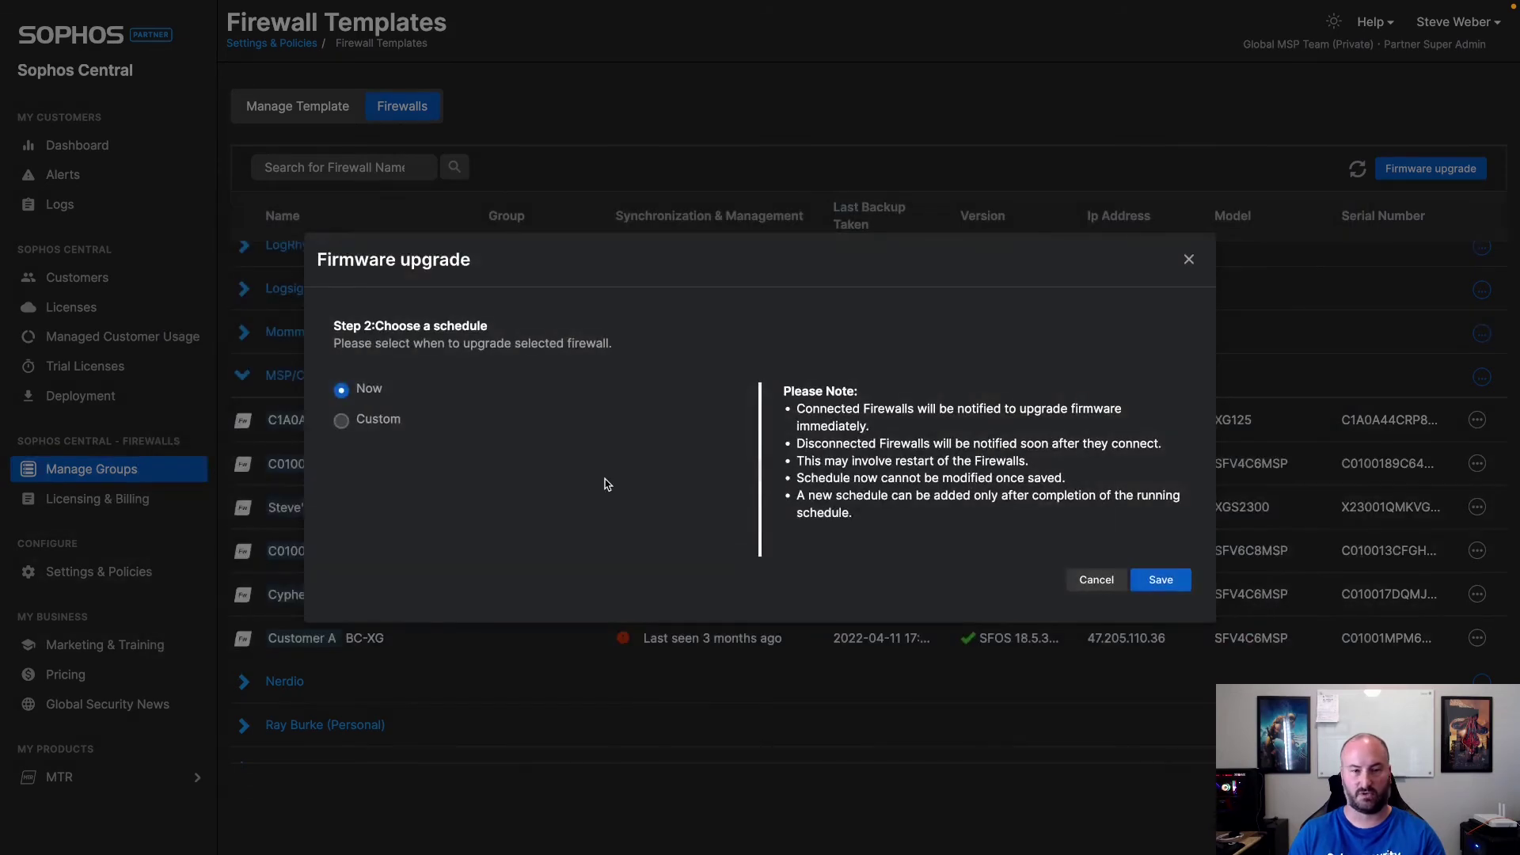
left_click(343, 425)
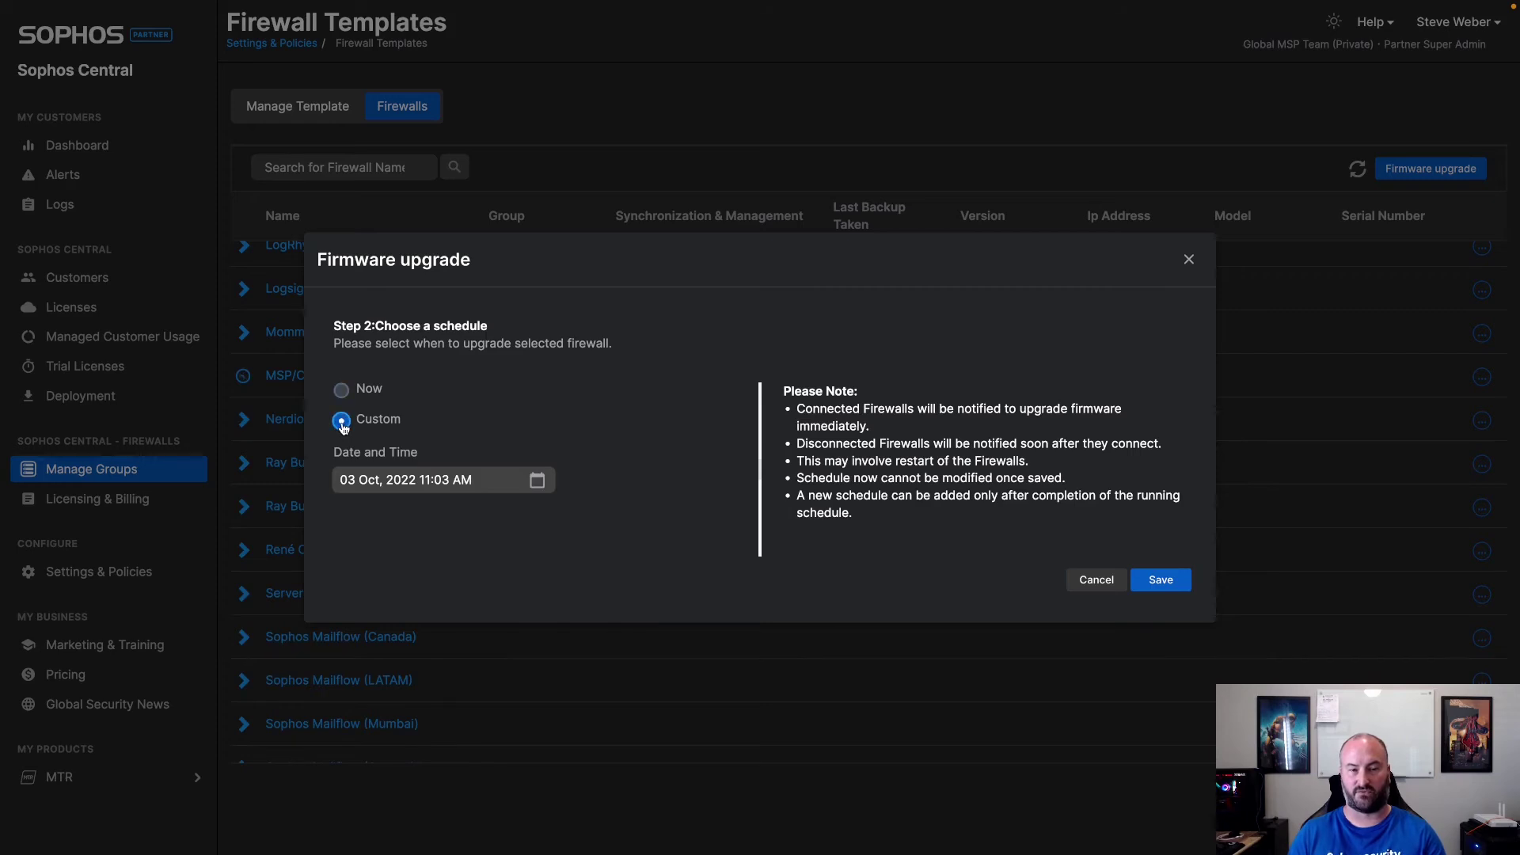
left_click(482, 483)
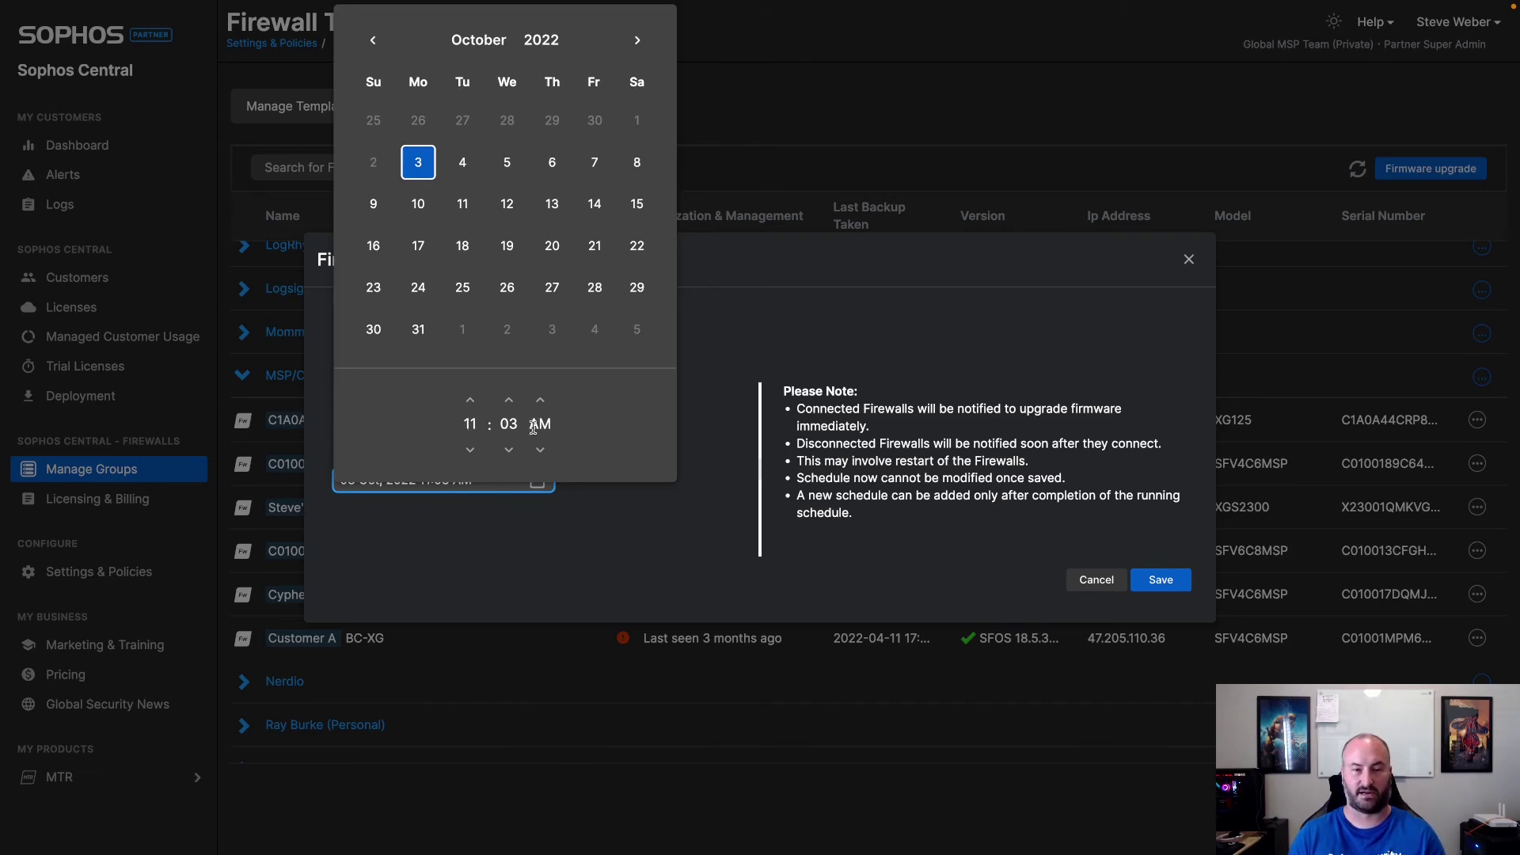
left_click(536, 401)
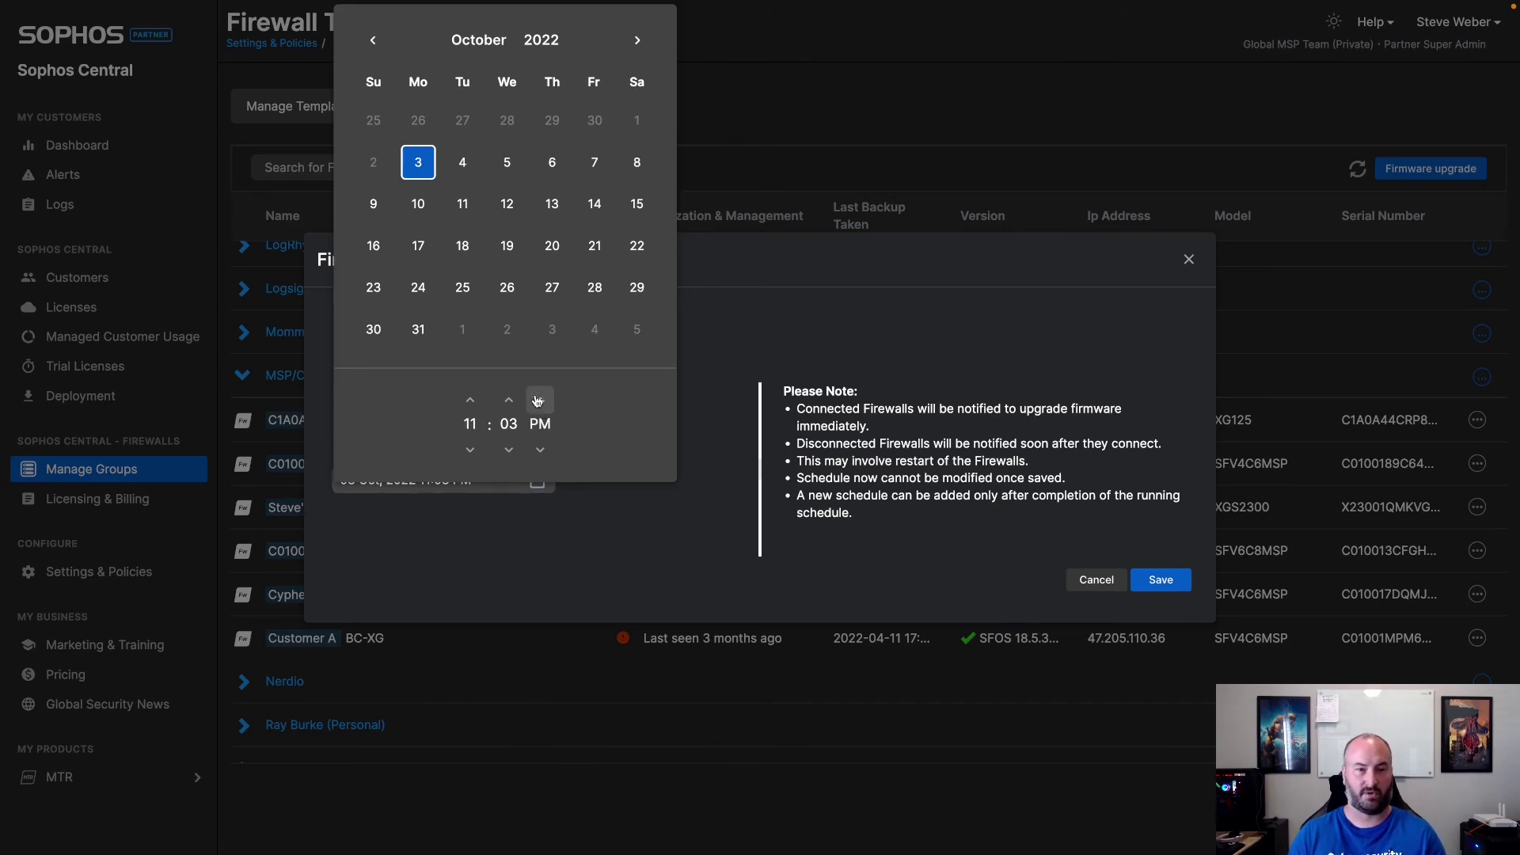
left_click(636, 163)
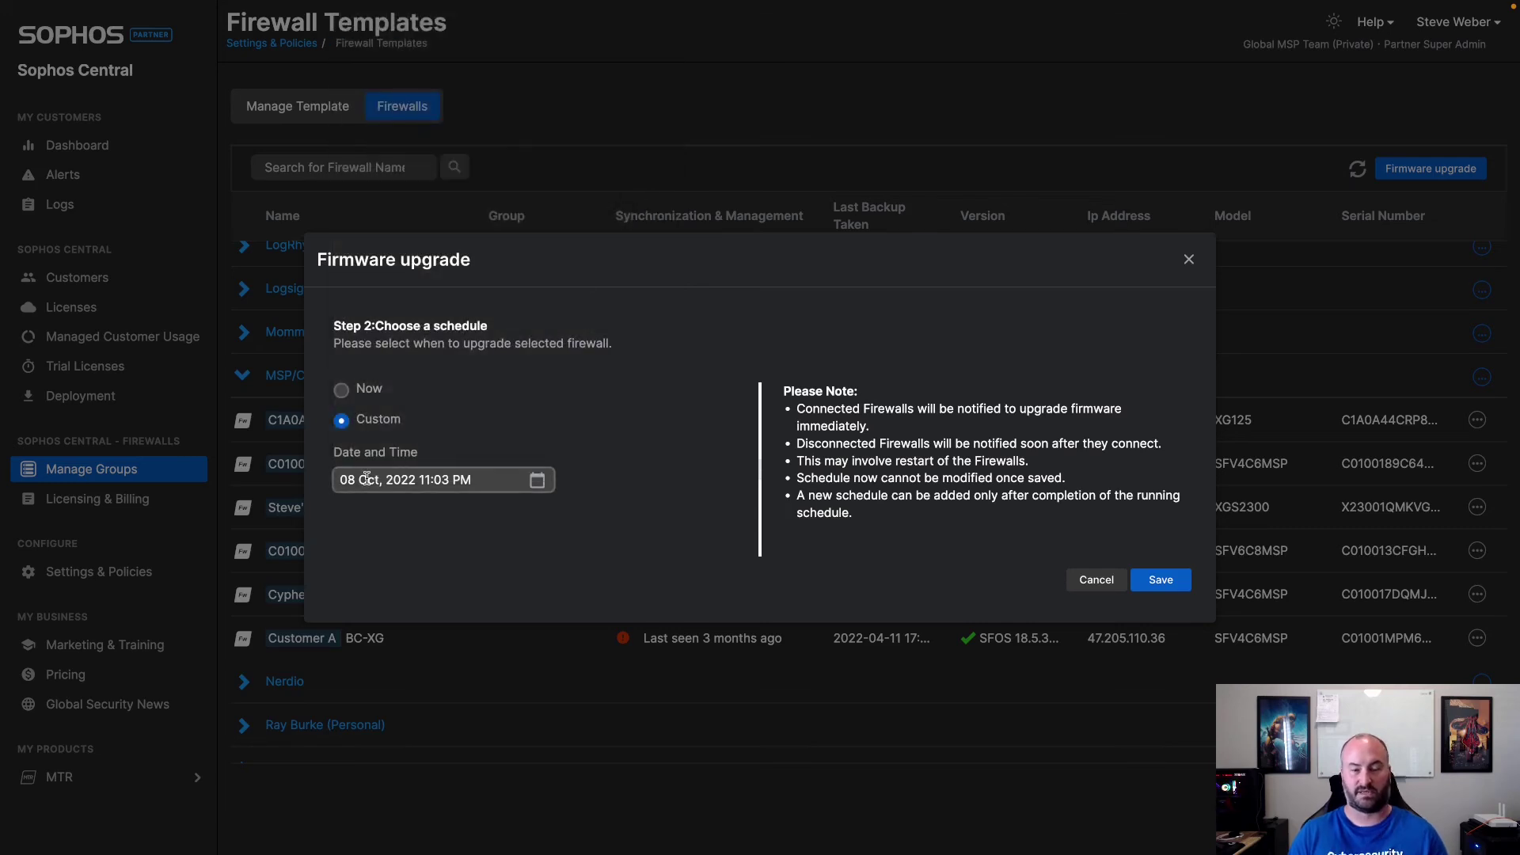